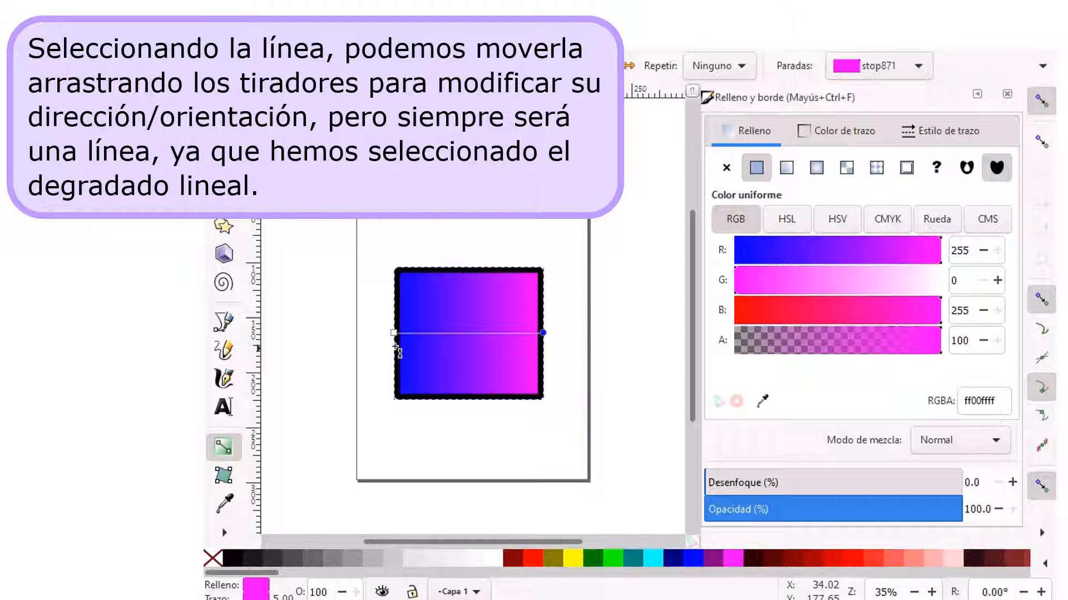
# - Reorient the rectangle's linear gradient by repositioning its blue start and magenta end, with blue near the upper-right corner and magenta right of centre
pyautogui.moveTo(396, 333); pyautogui.dragTo(443, 301)
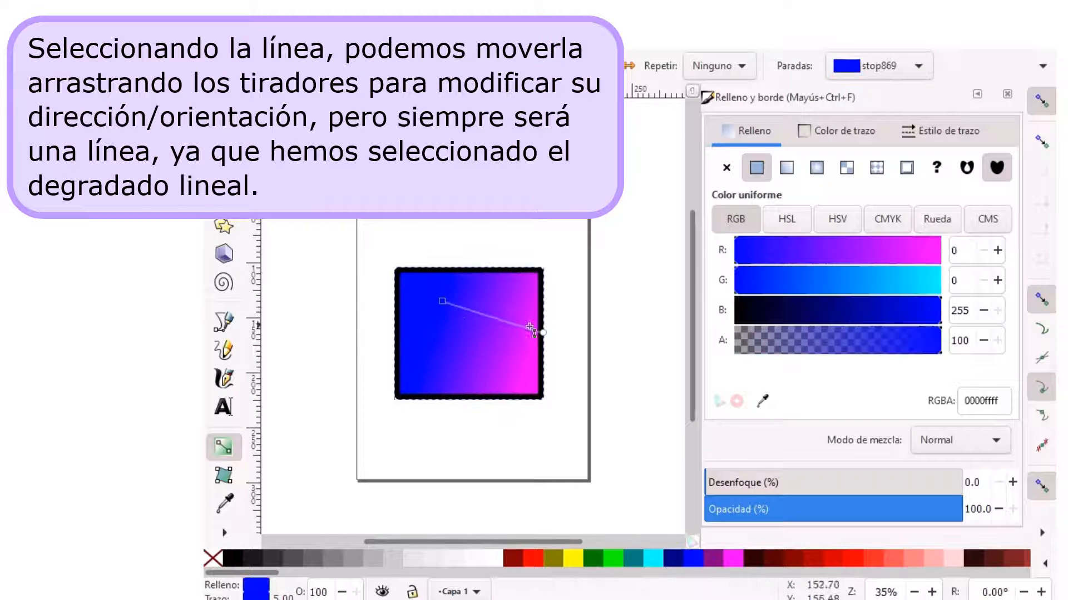
pyautogui.moveTo(544, 333); pyautogui.dragTo(417, 343)
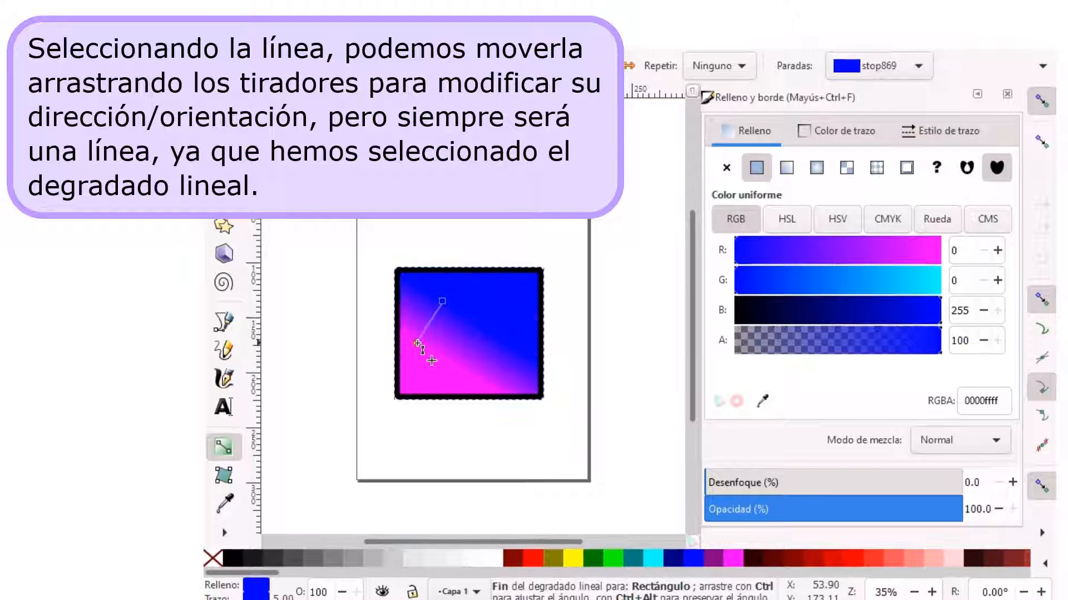
pyautogui.click(418, 343)
pyautogui.moveTo(442, 301); pyautogui.dragTo(522, 289)
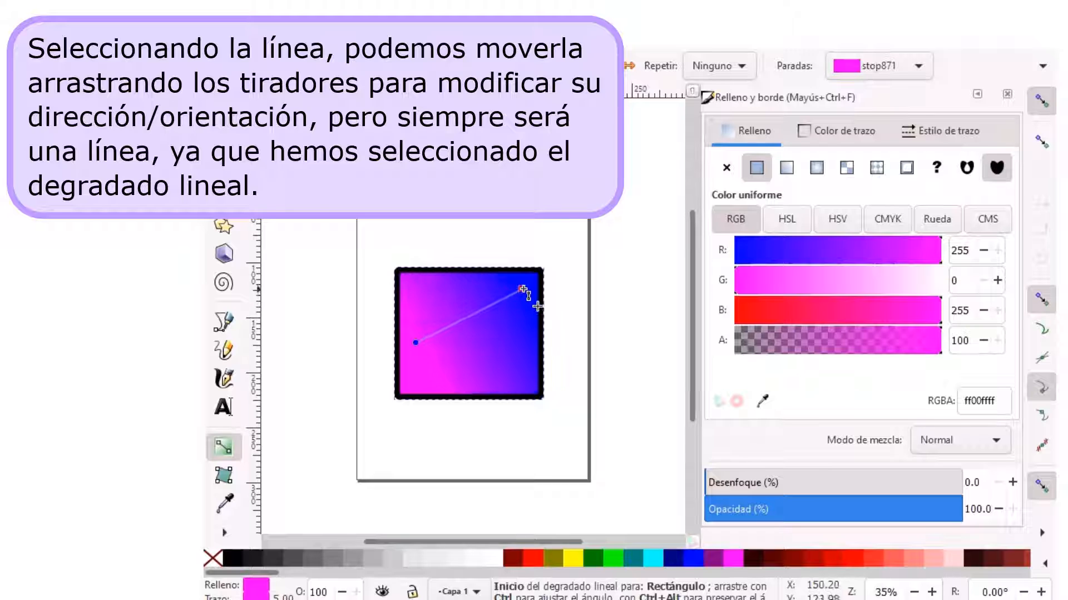
pyautogui.click(523, 288)
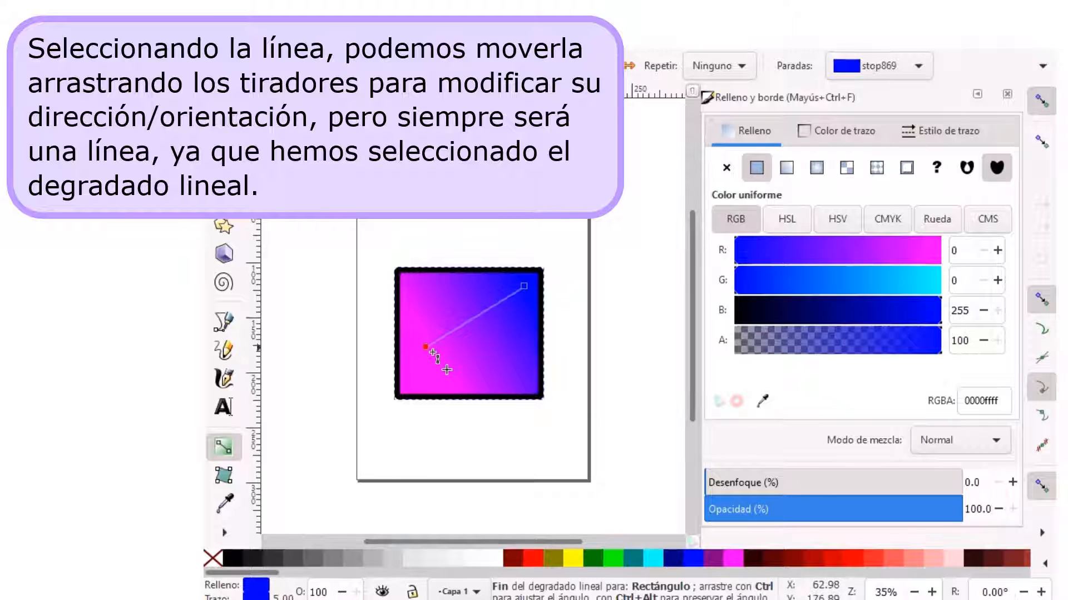
pyautogui.moveTo(427, 348); pyautogui.dragTo(493, 350)
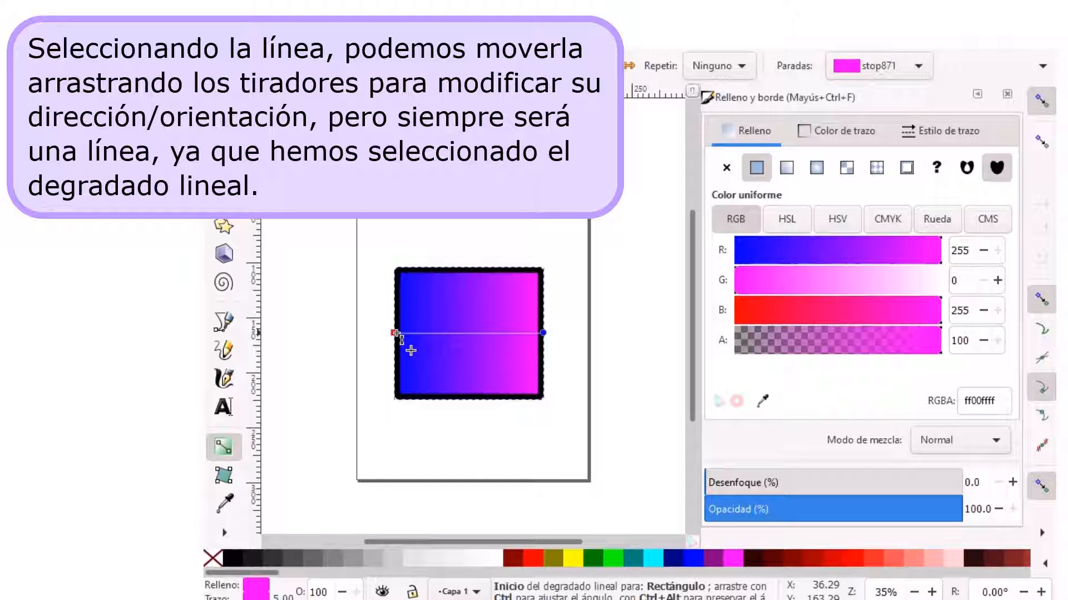
pyautogui.moveTo(397, 333); pyautogui.dragTo(442, 300)
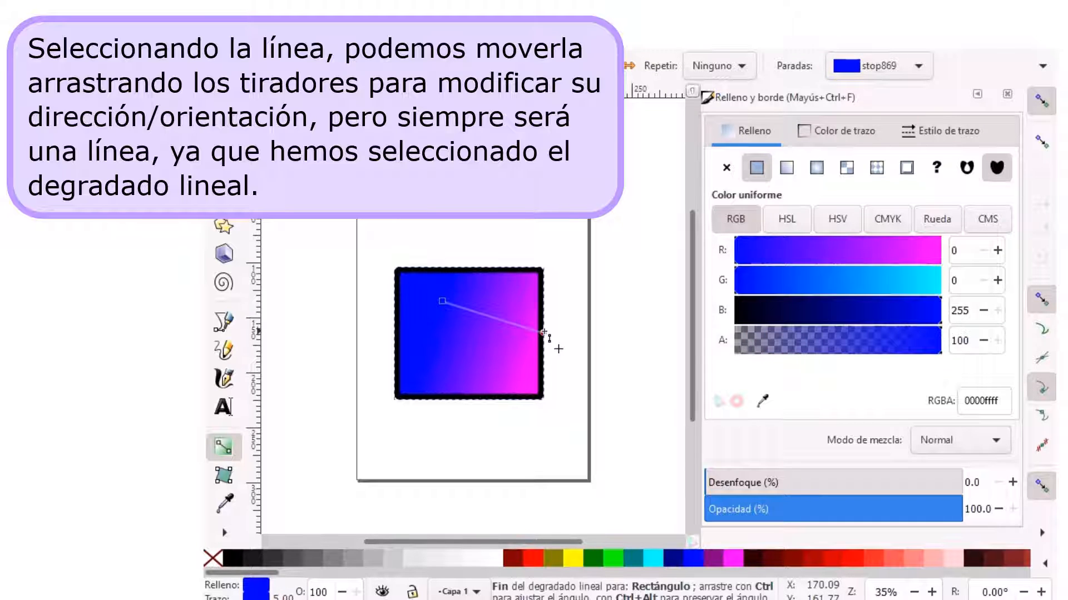
pyautogui.moveTo(543, 332); pyautogui.dragTo(398, 335)
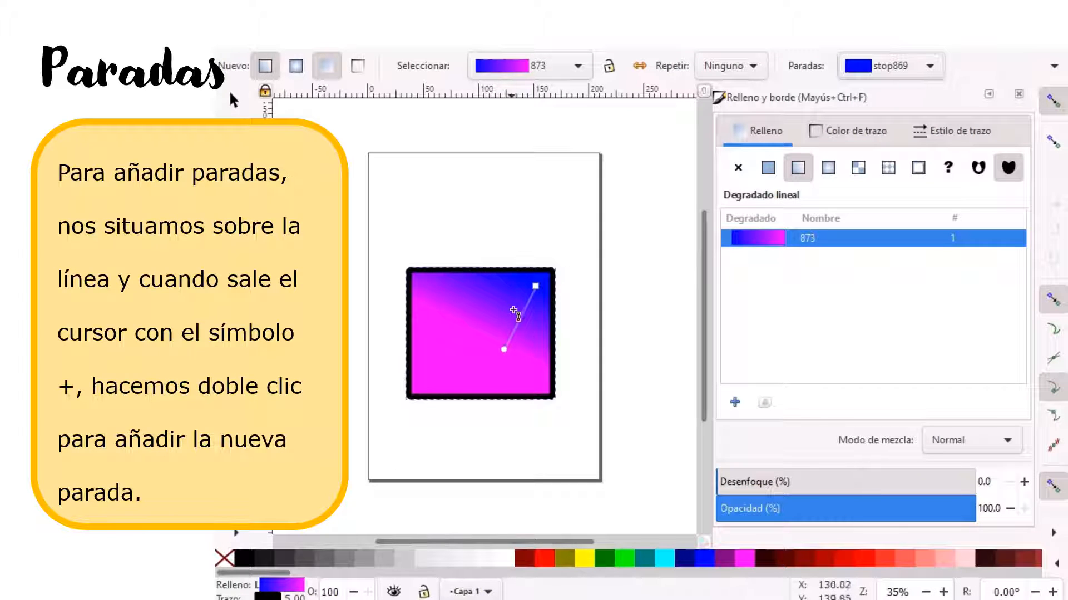
# - Add three intermediate stops along the gradient line and extend its magenta end to the rectangle's lower-left corner
pyautogui.doubleClick(521, 315)
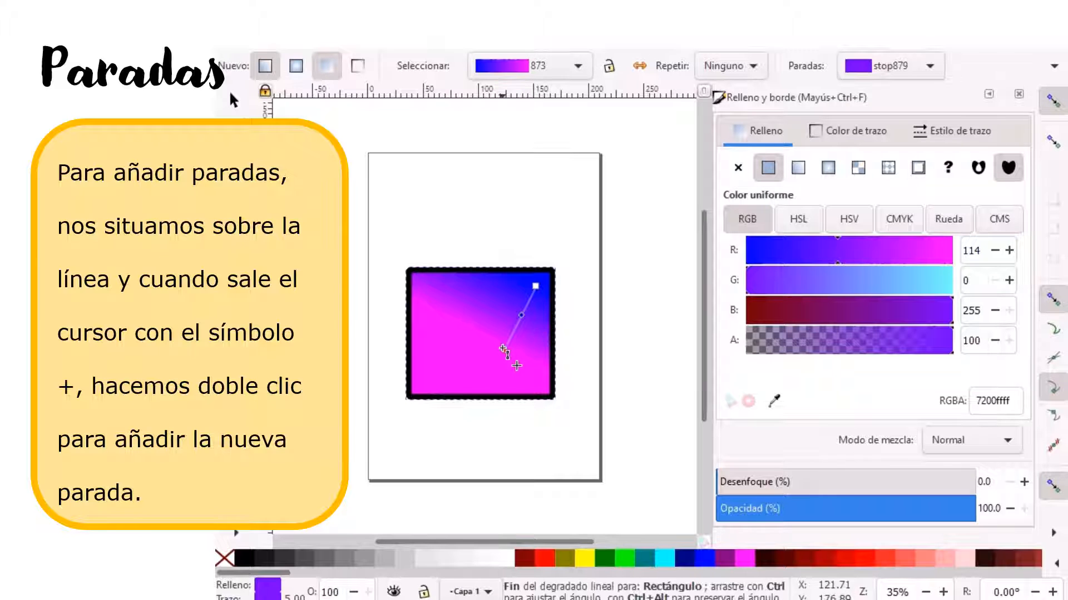
pyautogui.moveTo(504, 352); pyautogui.dragTo(416, 385)
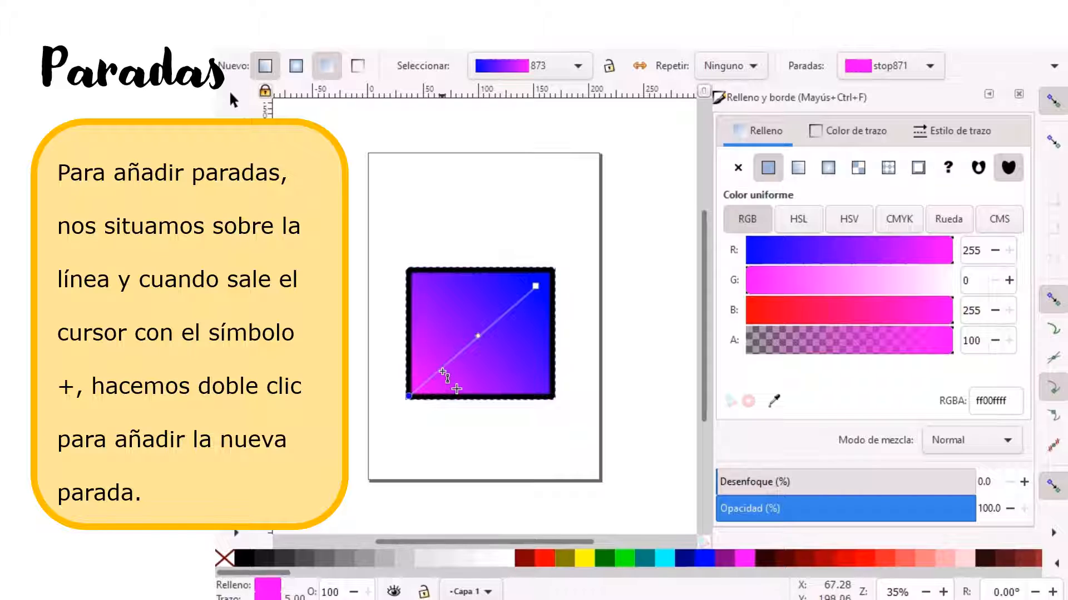
pyautogui.doubleClick(441, 370)
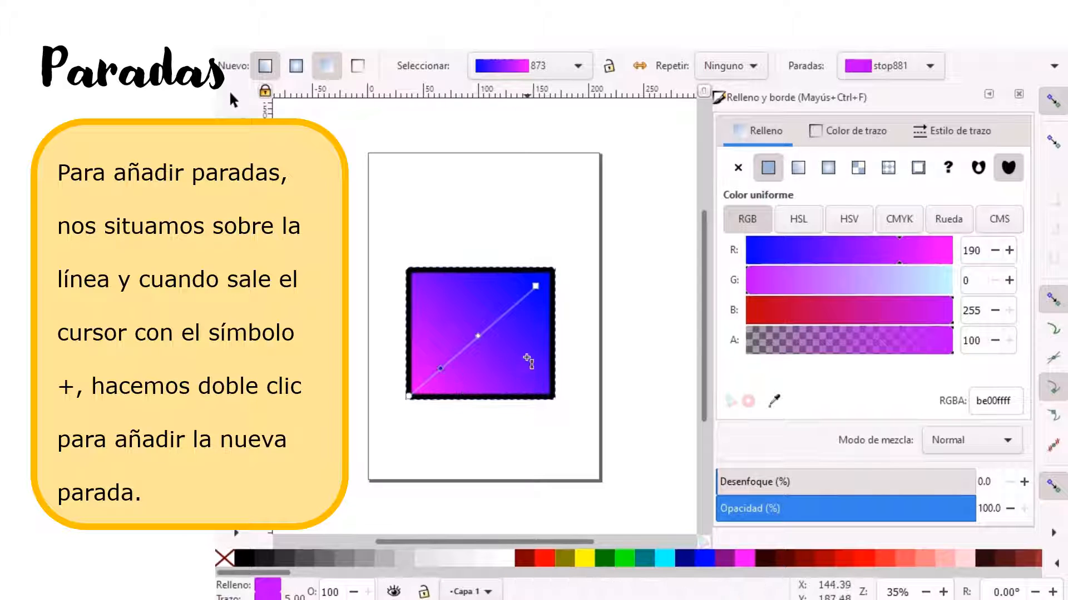
pyautogui.doubleClick(508, 309)
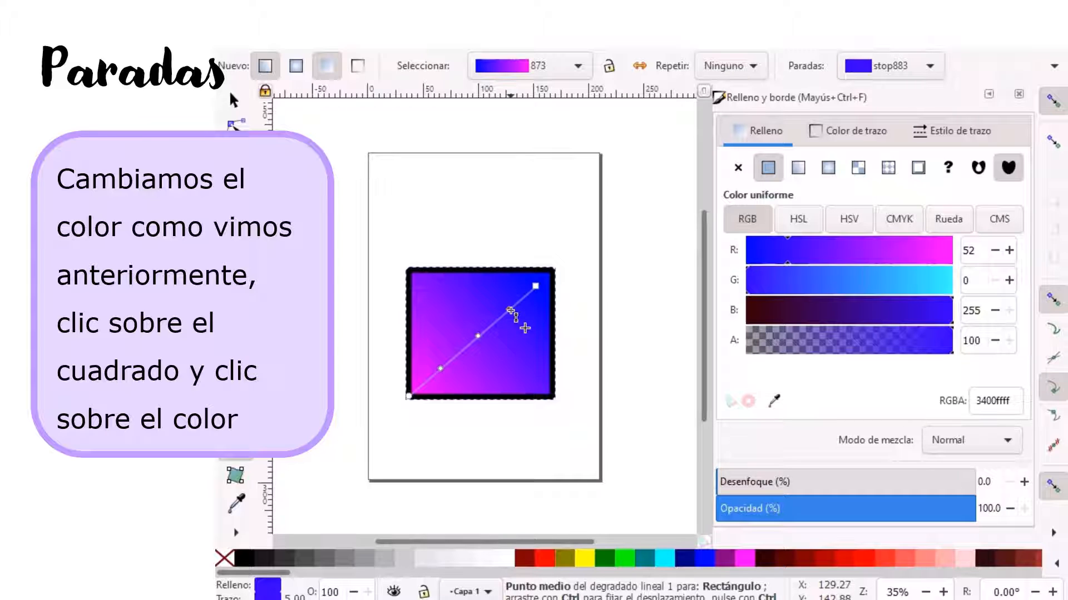
# - Recolour the three intermediate stops, starting from the blue end, to lime (#00FF00), yellow (#FFFF00) and cyan
pyautogui.click(625, 558)
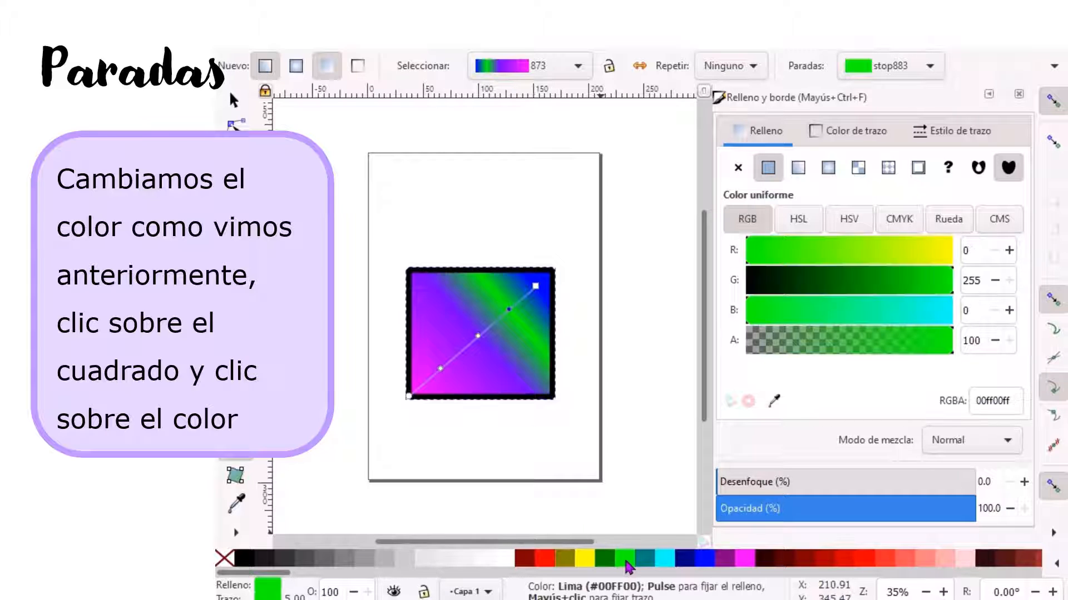
pyautogui.click(477, 335)
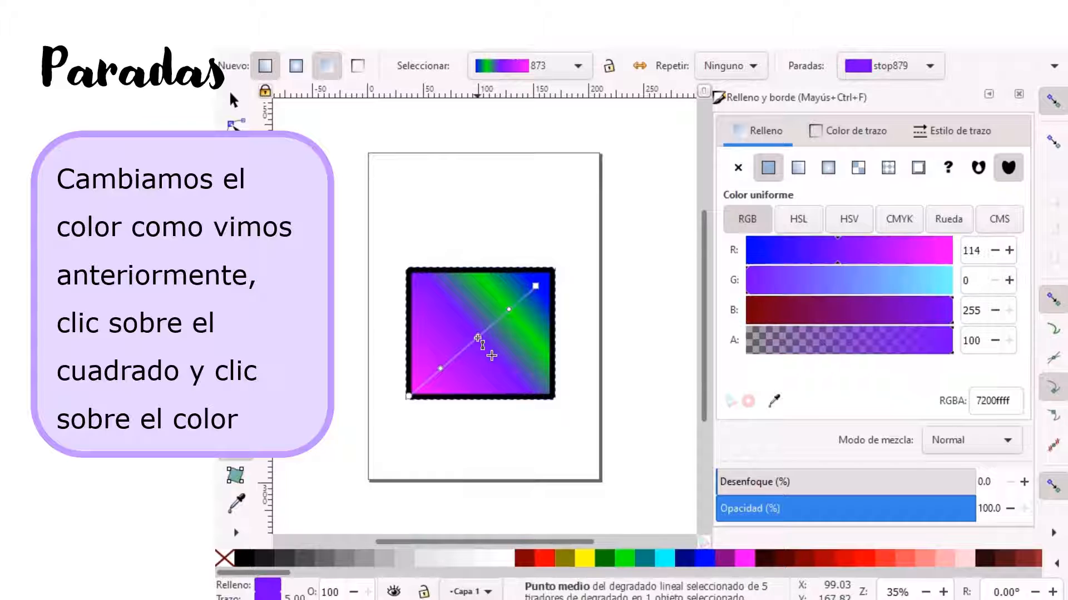
pyautogui.click(584, 558)
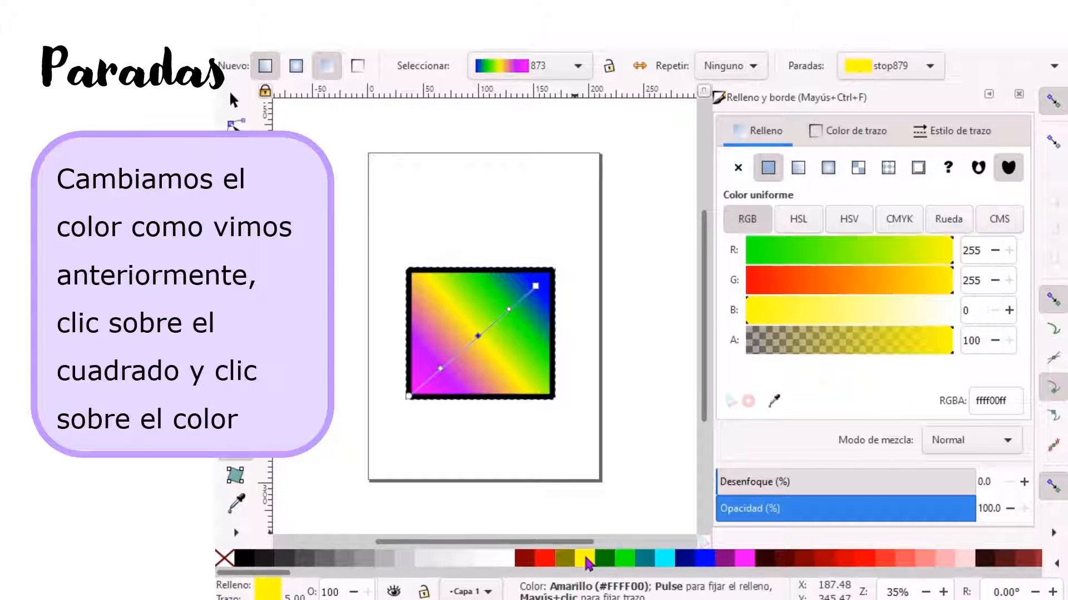
pyautogui.click(440, 368)
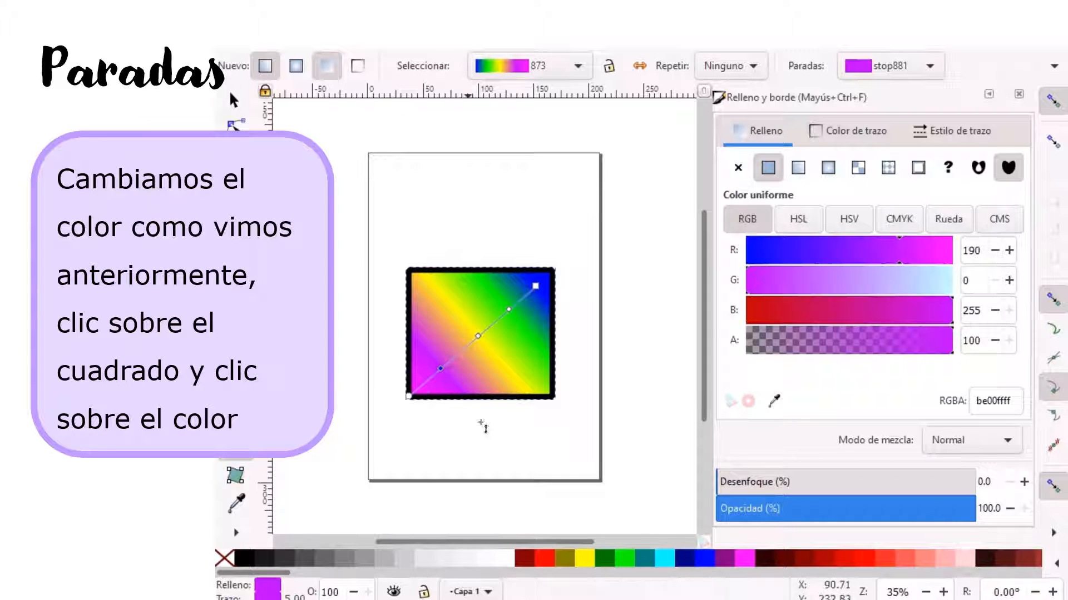
pyautogui.click(660, 560)
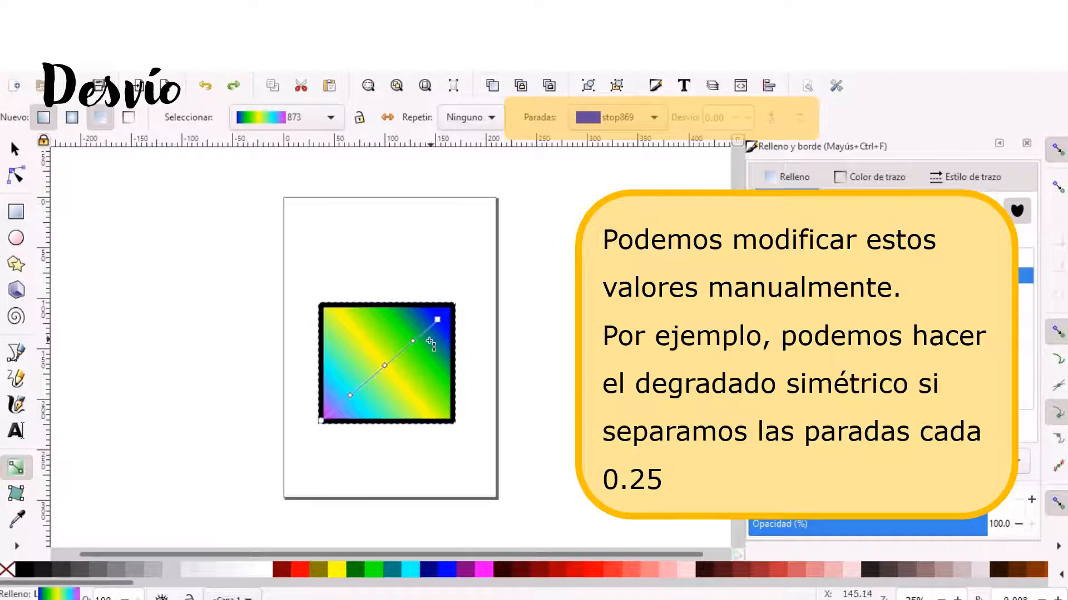
# - Set the offset of the green gradient stop to 0.25
pyautogui.click(414, 341)
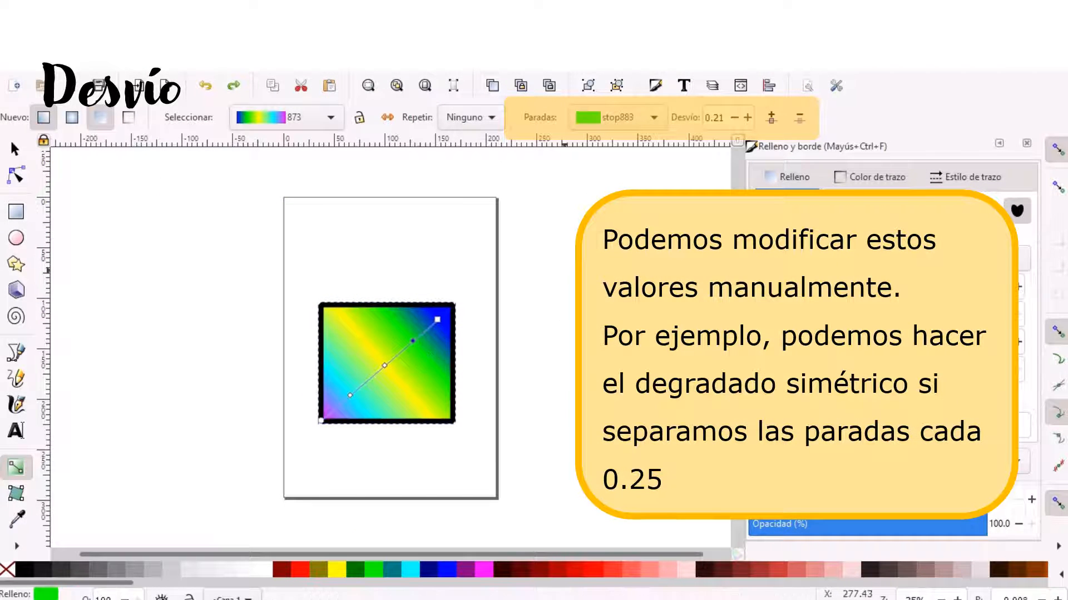
pyautogui.click(717, 118)
pyautogui.press('BackSpace')
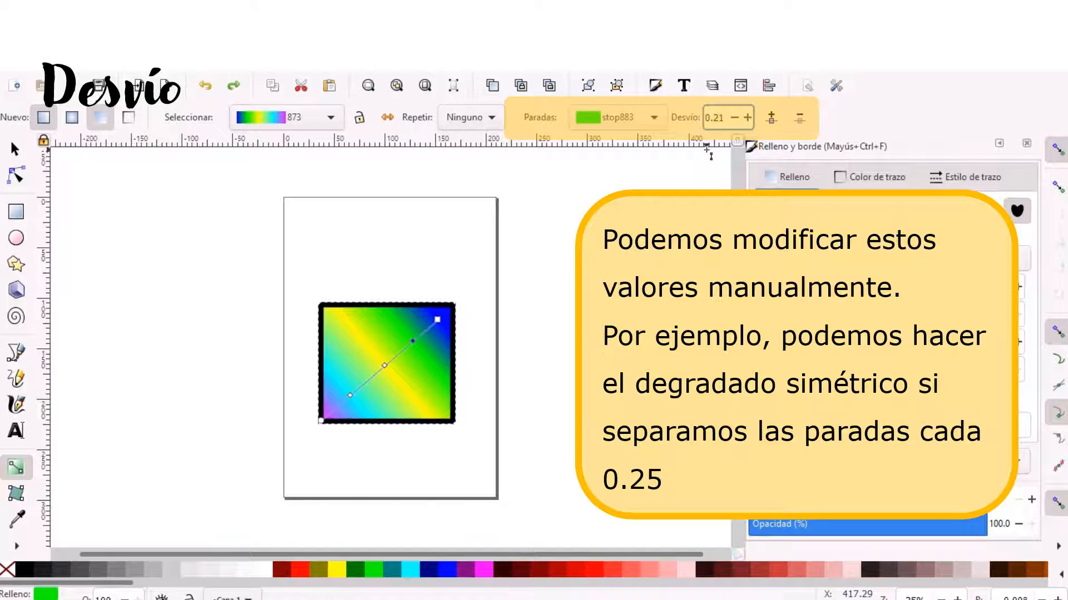
pyautogui.write('25')
pyautogui.press('Return')
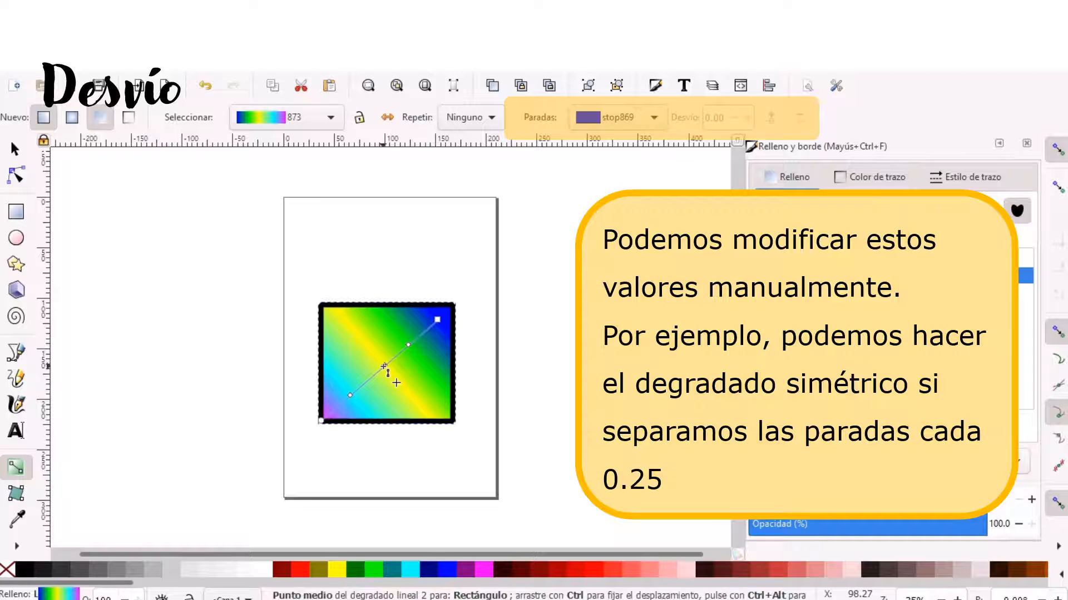
# - Set the offset of the yellow gradient stop to 0.50
pyautogui.click(385, 364)
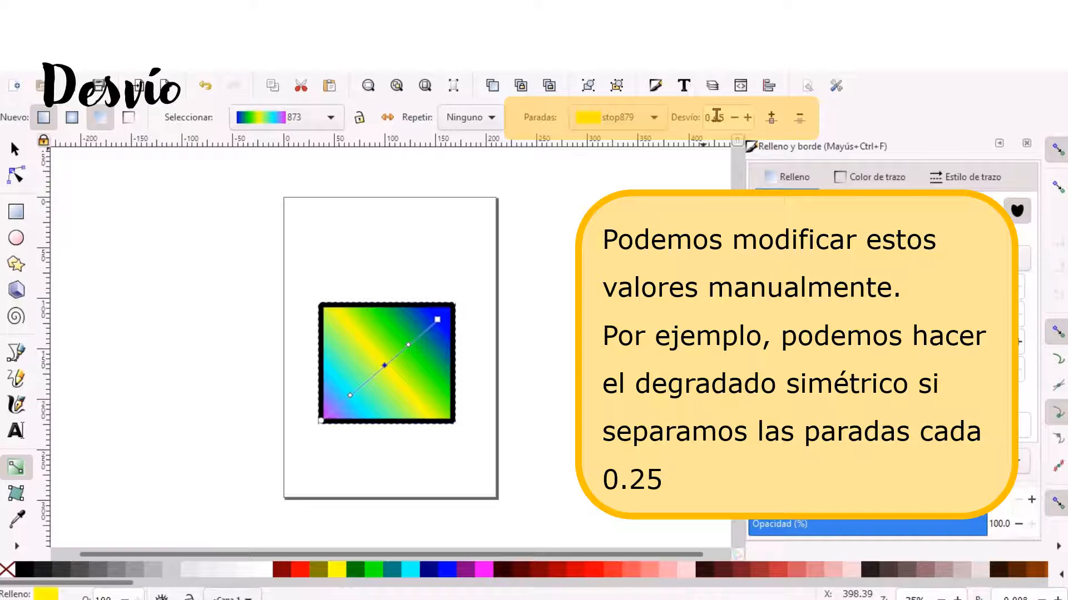
pyautogui.click(718, 118)
pyautogui.press('BackSpace')
pyautogui.write('0')
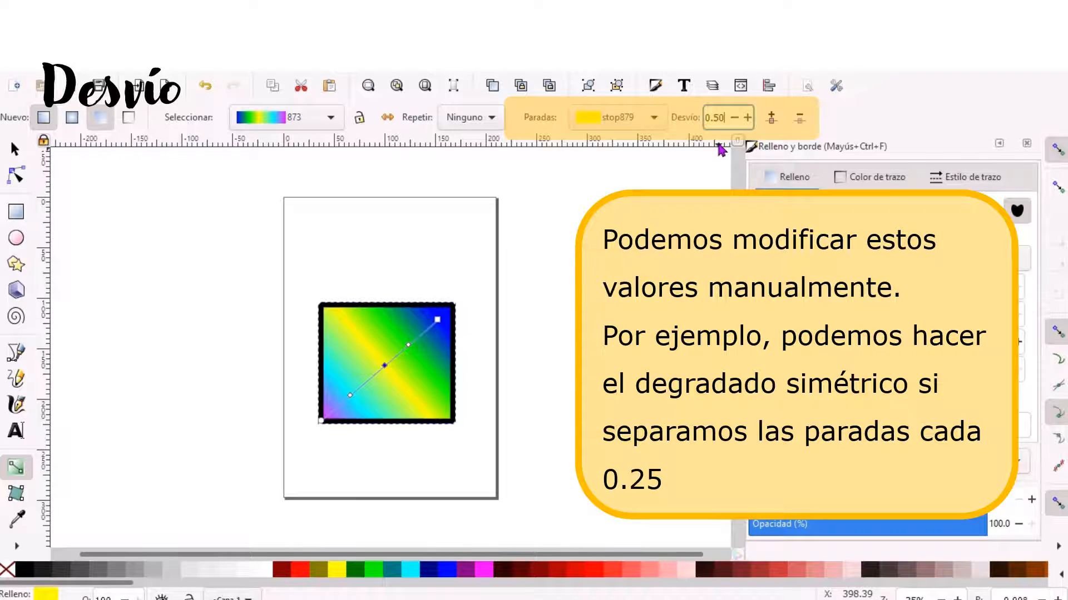
pyautogui.press('Return')
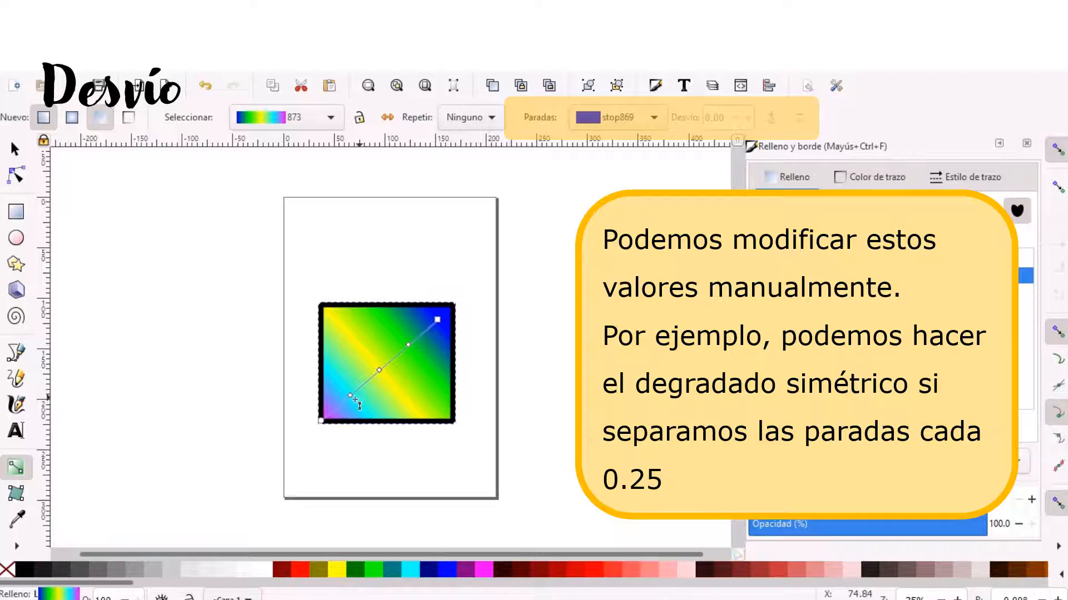
# - Check the cyan stop's offset and undo the offset changes made to the green and yellow stops
pyautogui.click(350, 395)
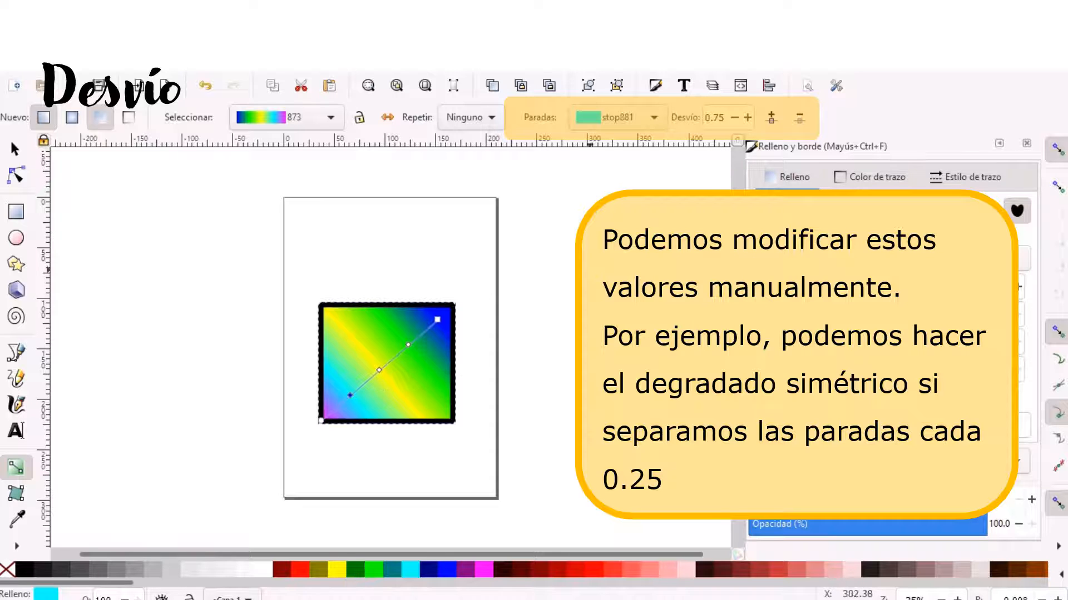
pyautogui.hotkey('ctrl', 'z')
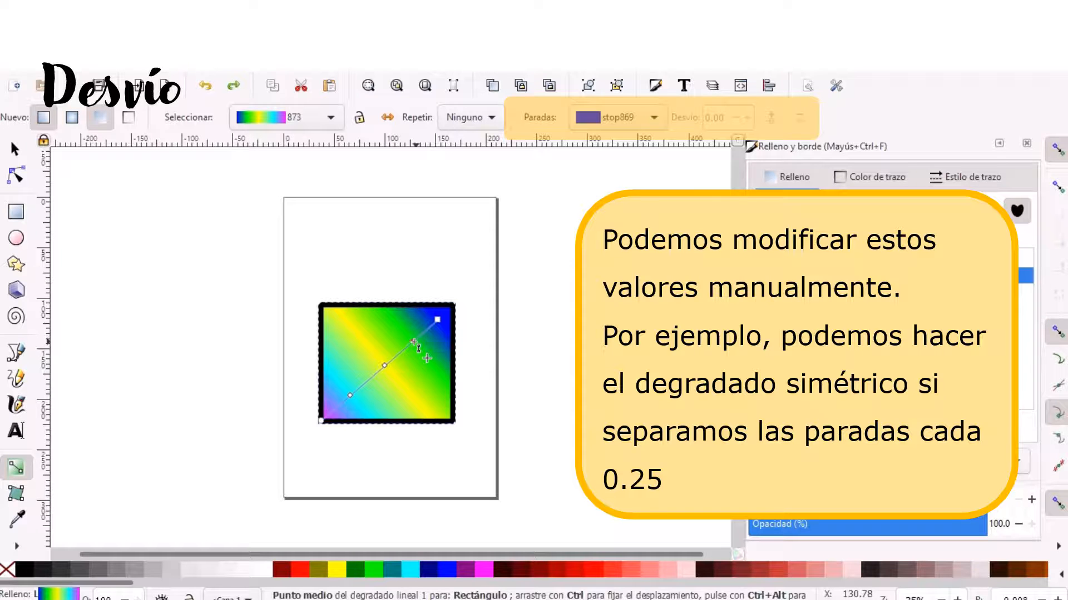
# - Select the green stop on the rectangle's gradient line
pyautogui.click(413, 341)
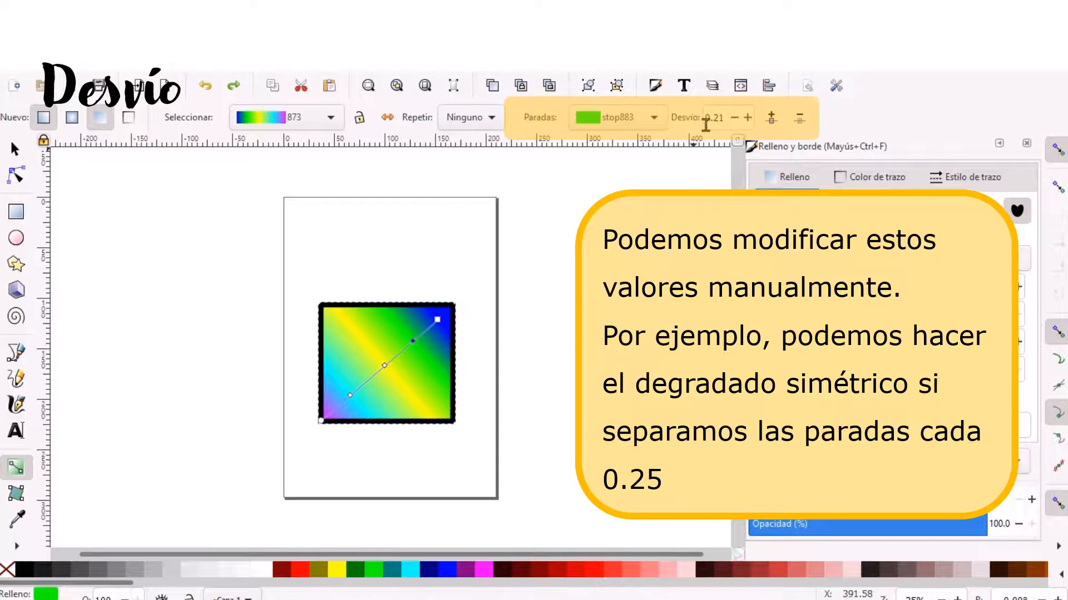